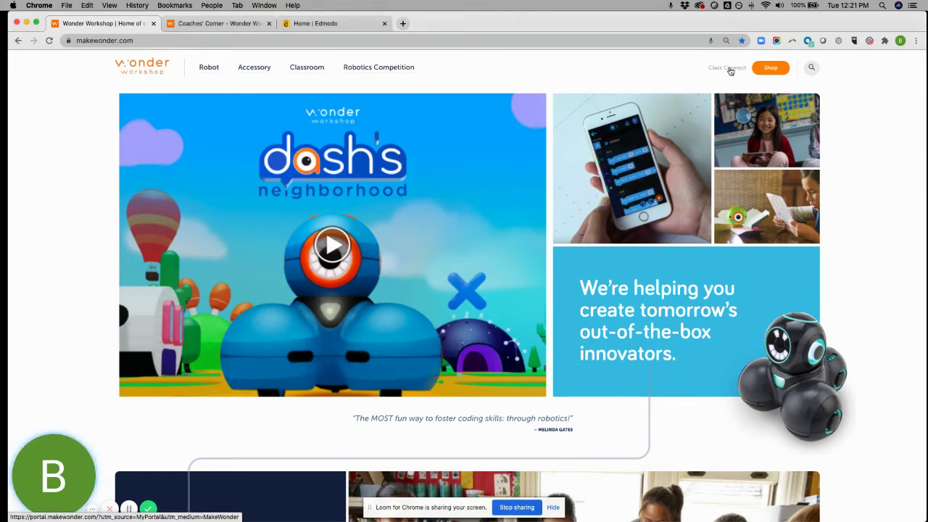
- Open the Class Connect teacher portal from makewonder.com in a new tab
left_click(728, 69)
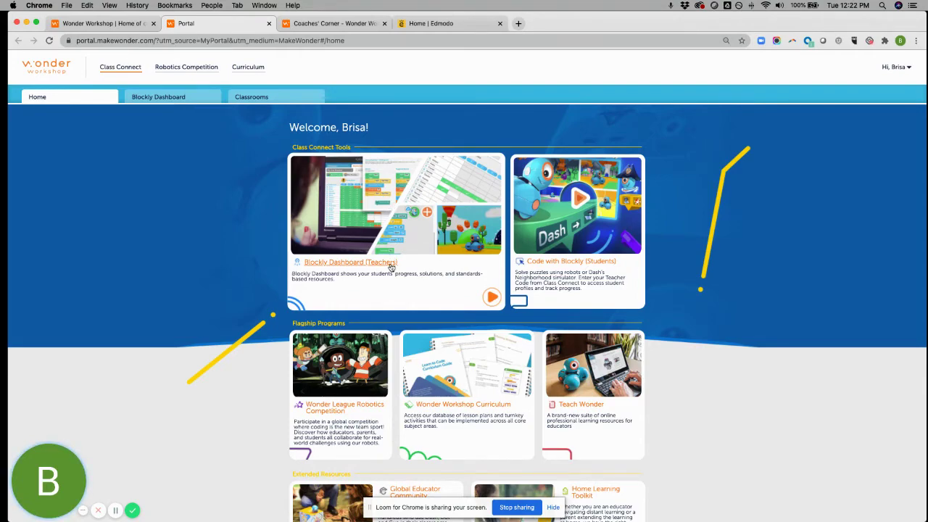
- Scroll the Class Connect home page down to the Flagship Programs cards
scroll(388, 196, "down", 2)
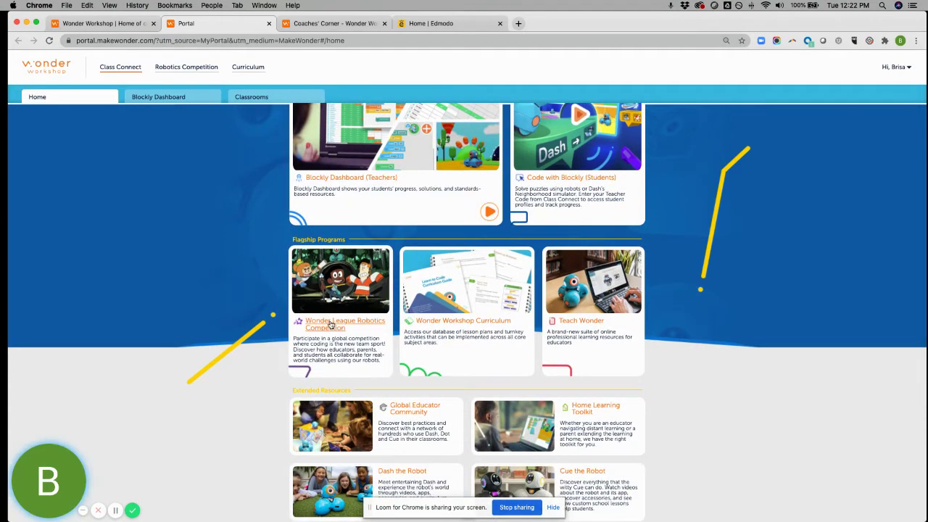
scroll(330, 324, "up", 5)
scroll(406, 316, "down", 5)
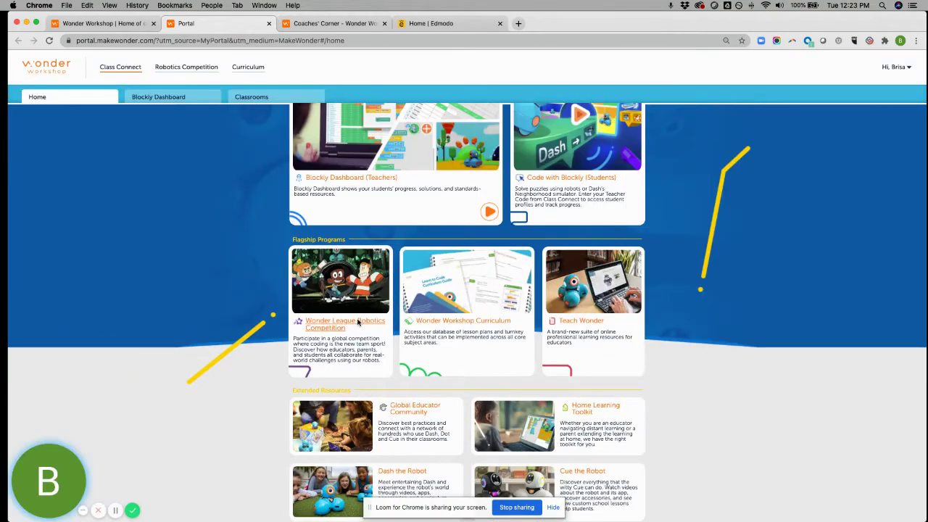
- Open the Wonder League Robotics Competition card to load the teams overview
left_click(357, 323)
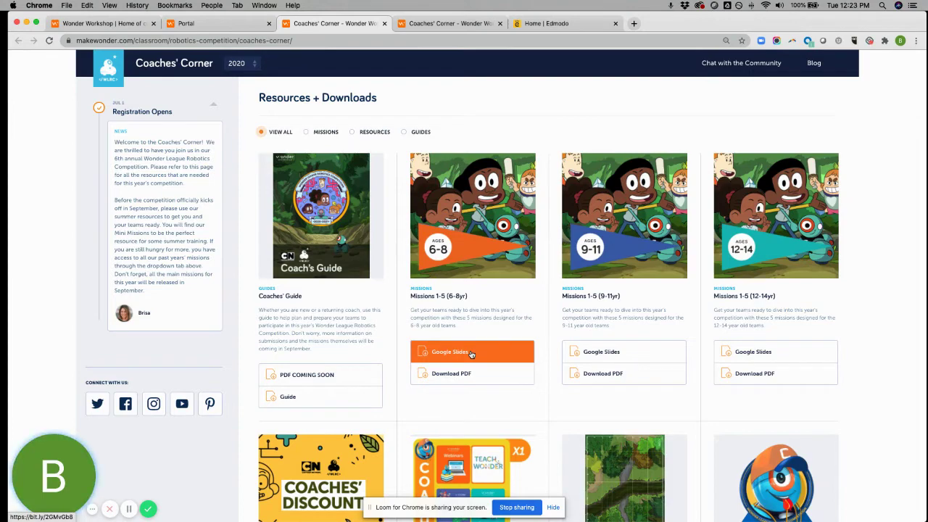
- Scroll through the 2020 Resources + Downloads cards in Coaches' Corner
scroll(471, 353, "down", 3)
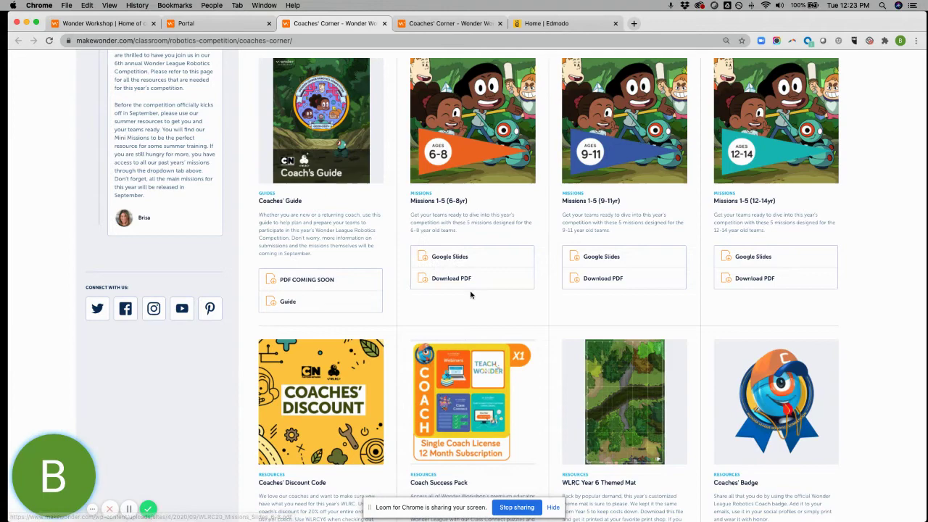
scroll(472, 291, "down", 5)
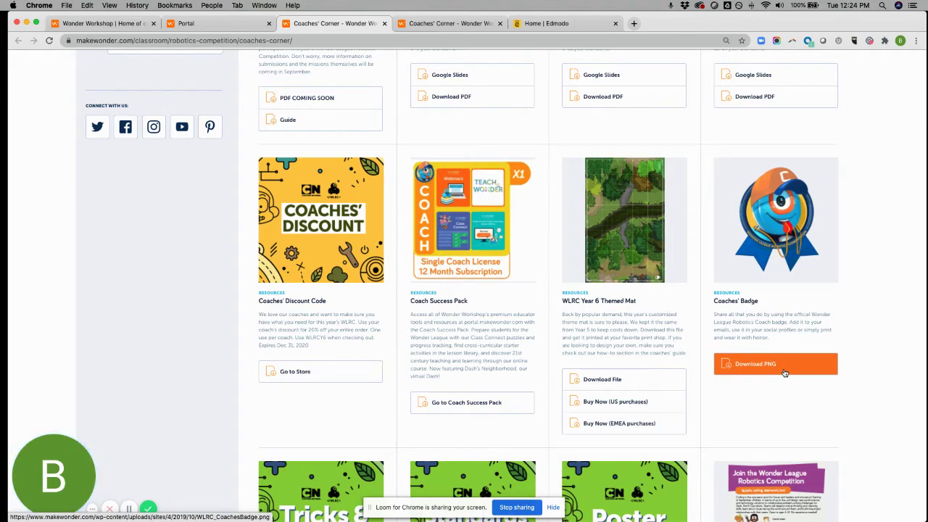
scroll(783, 395, "down", 1)
scroll(783, 395, "down", 5)
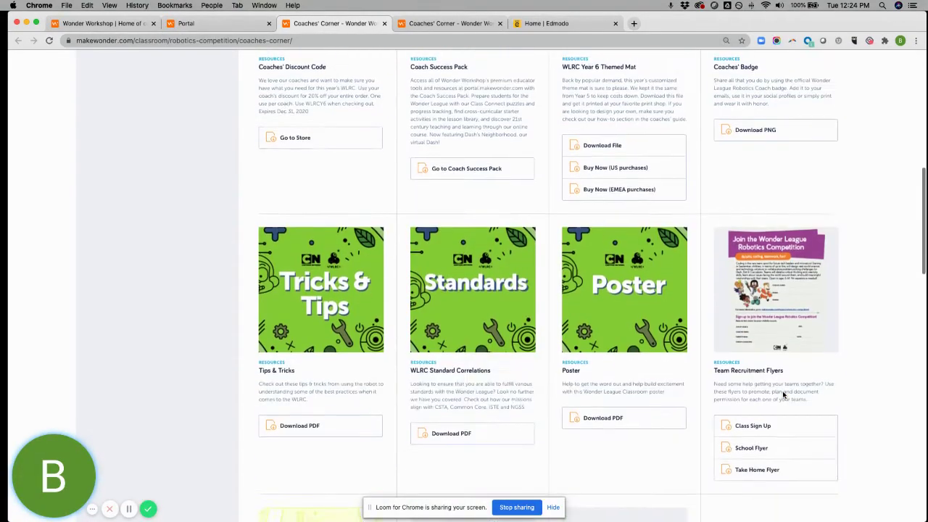
scroll(870, 397, "down", 2)
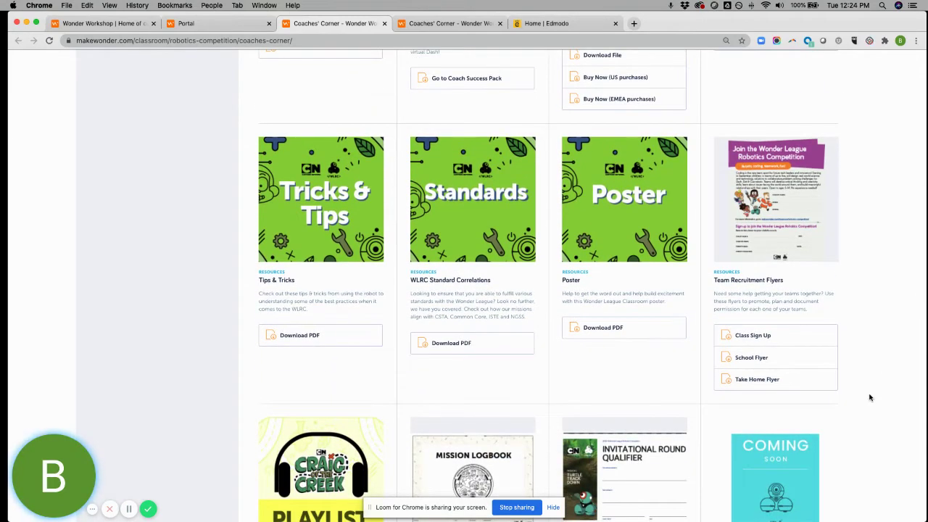
scroll(870, 397, "down", 1)
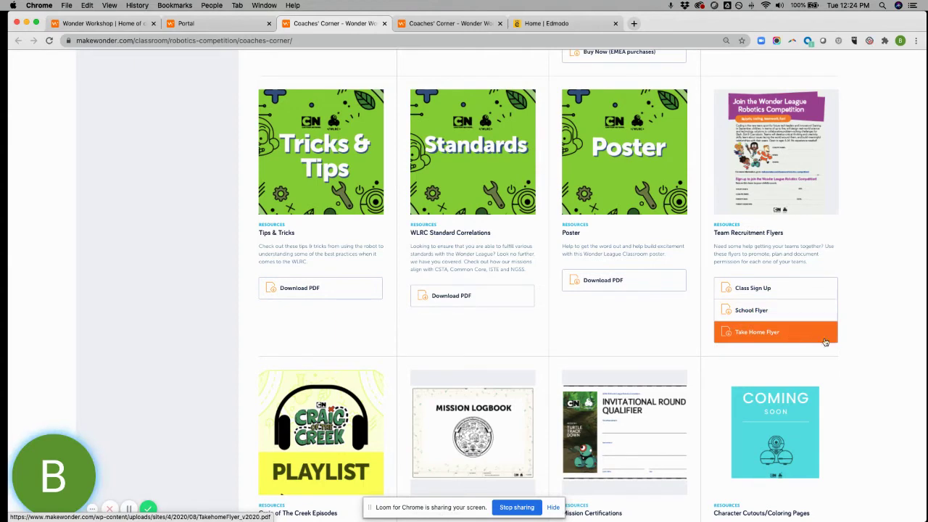
scroll(865, 395, "down", 2)
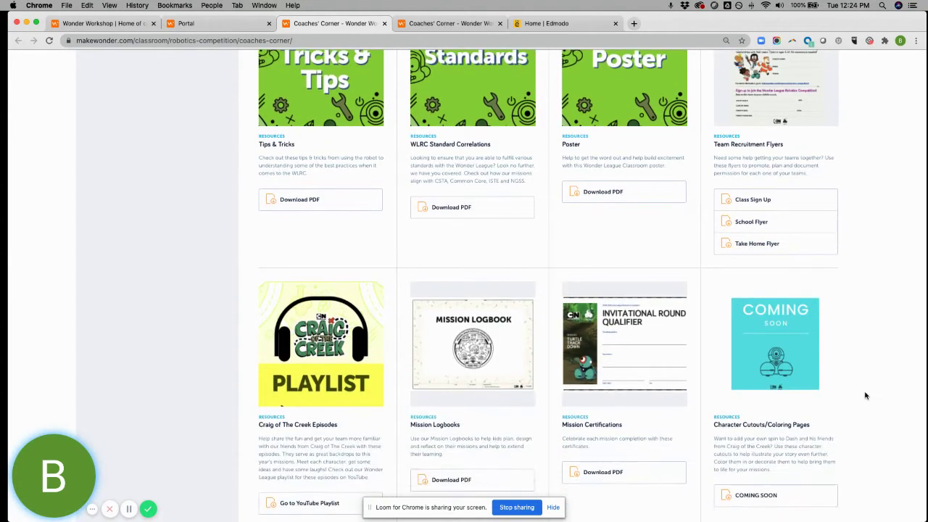
scroll(864, 395, "down", 5)
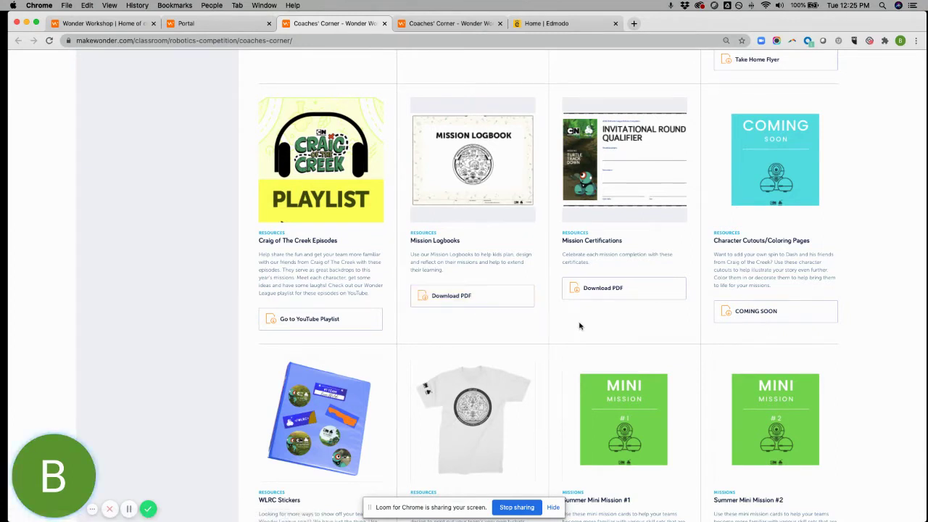
- Browse further down the Coaches' Corner resources list
scroll(590, 322, "down", 1)
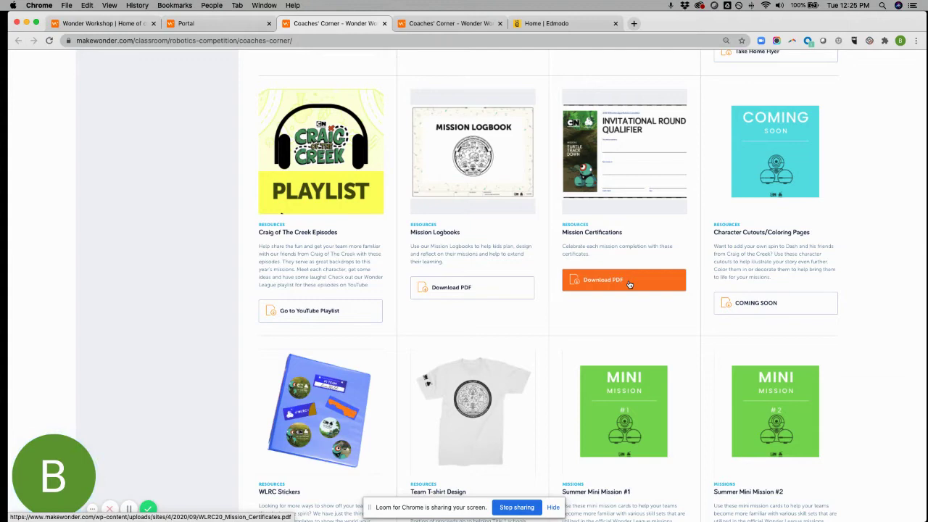
scroll(628, 297, "down", 4)
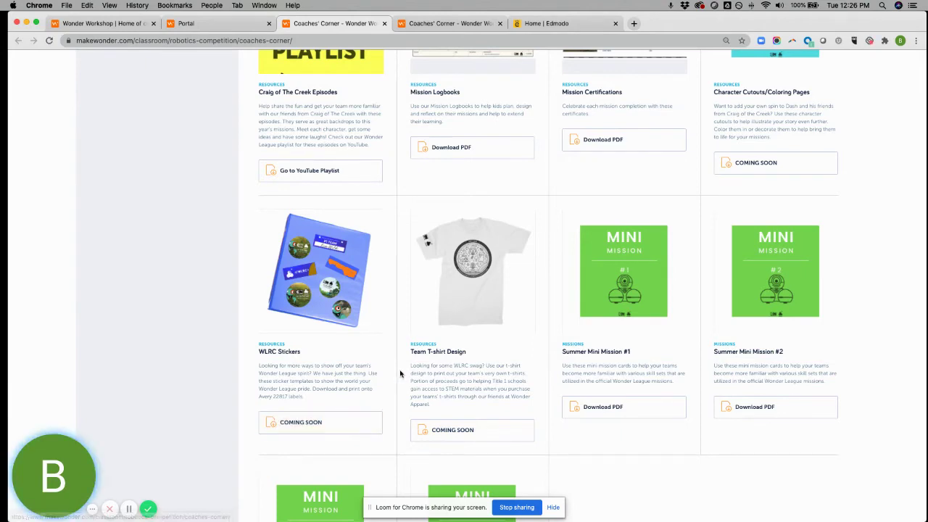
scroll(399, 372, "down", 4)
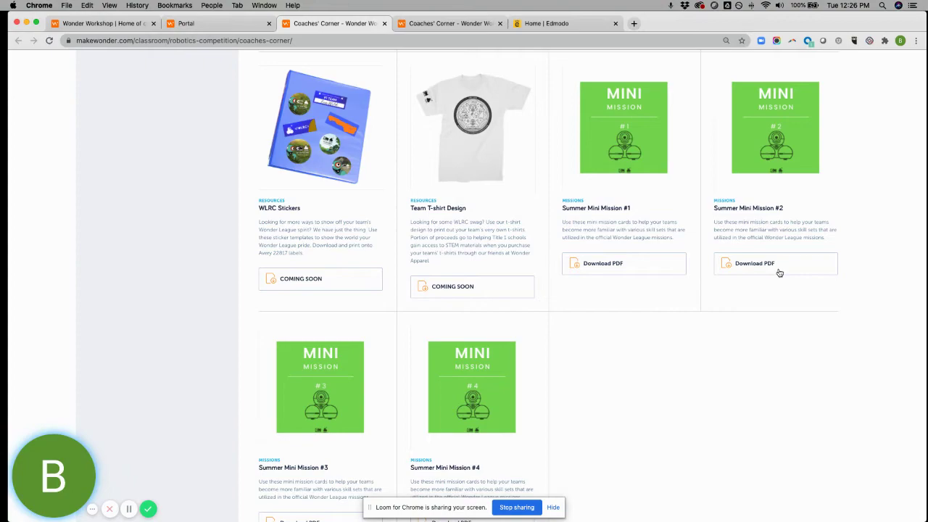
scroll(254, 238, "up", 15)
scroll(245, 235, "down", 1)
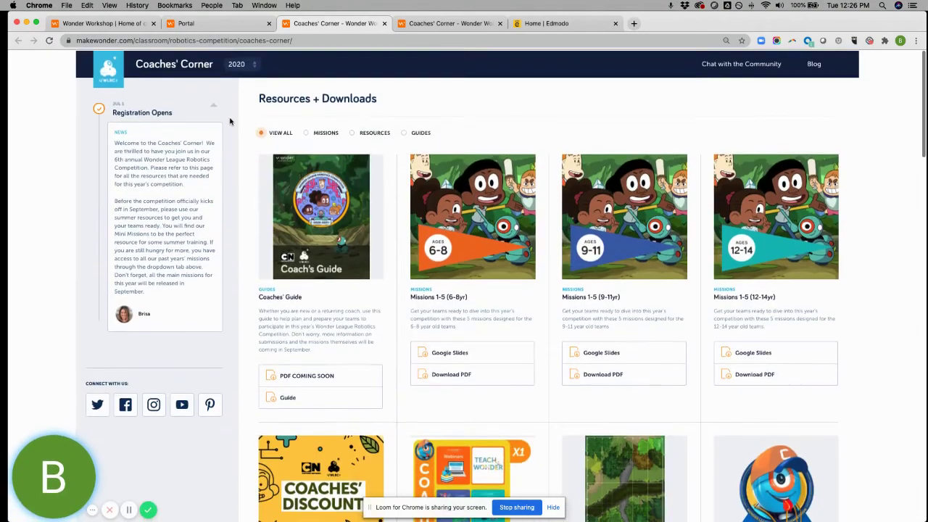
- Show the past competition years 2015–2019 from the 2020 year dropdown
left_click(255, 64)
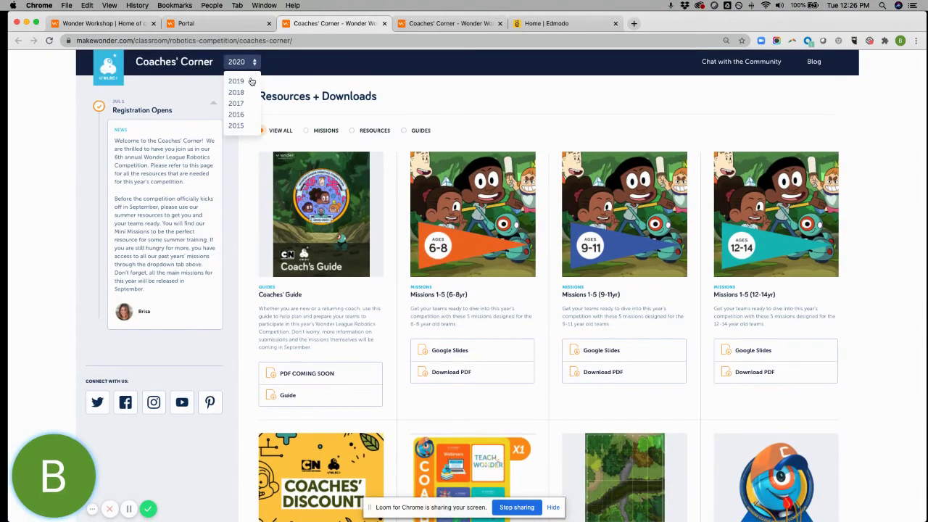
scroll(247, 95, "down", 1)
scroll(248, 96, "down", 1)
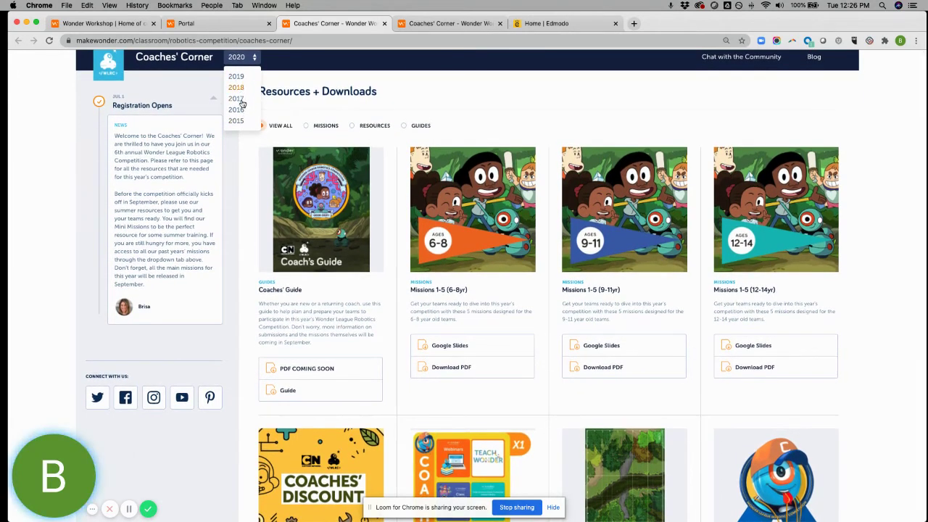
scroll(240, 58, "down", 1)
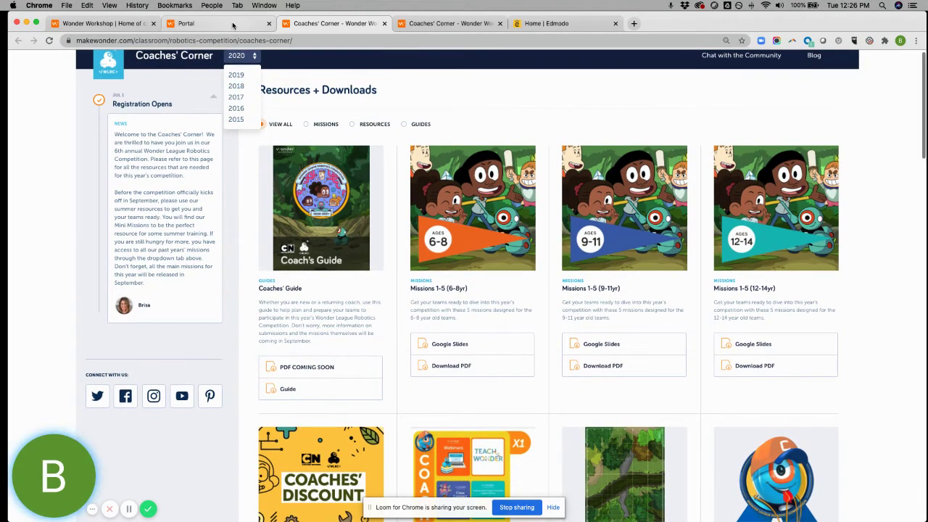
- Go back to the Portal tab's Robotics Competition teams overview
left_click(231, 27)
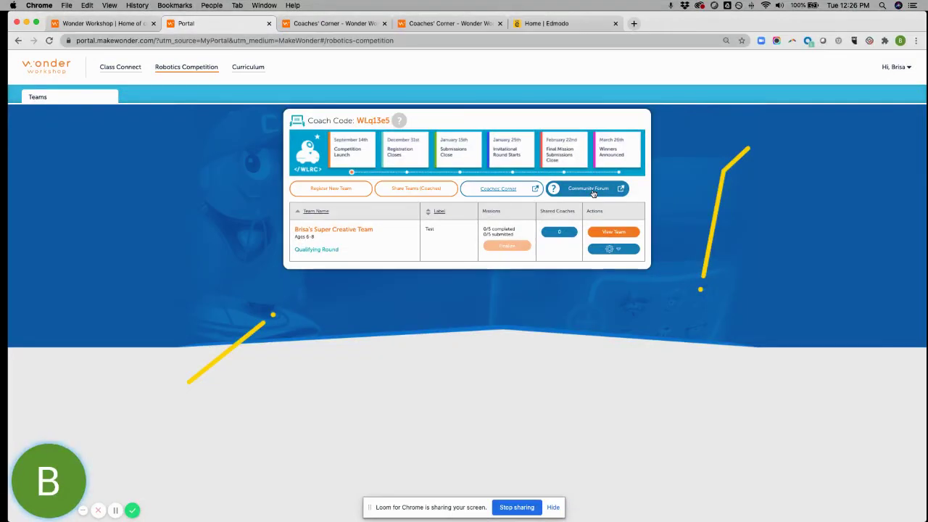
- Switch to the Edmodo tab and review the WLRC 2020-21 groups and missions announcement
left_click(569, 25)
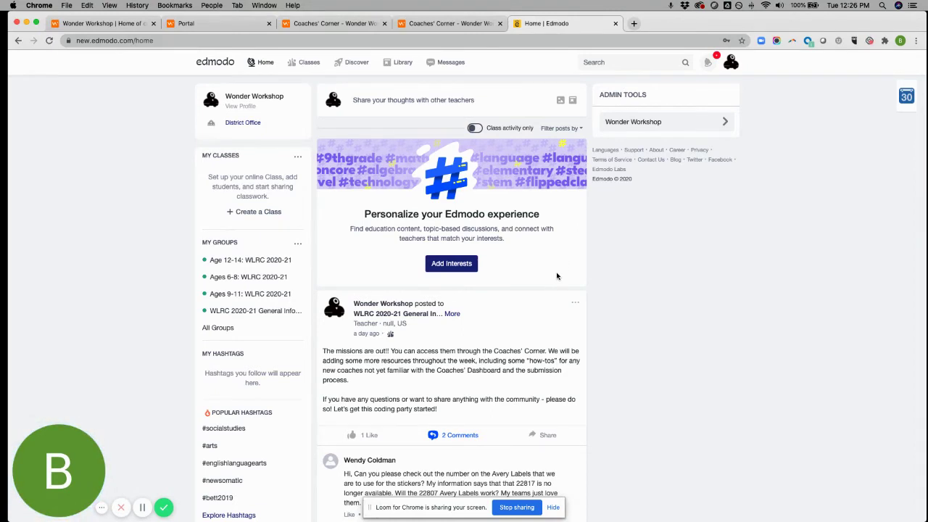
scroll(557, 275, "down", 4)
scroll(557, 275, "up", 2)
scroll(557, 276, "up", 1)
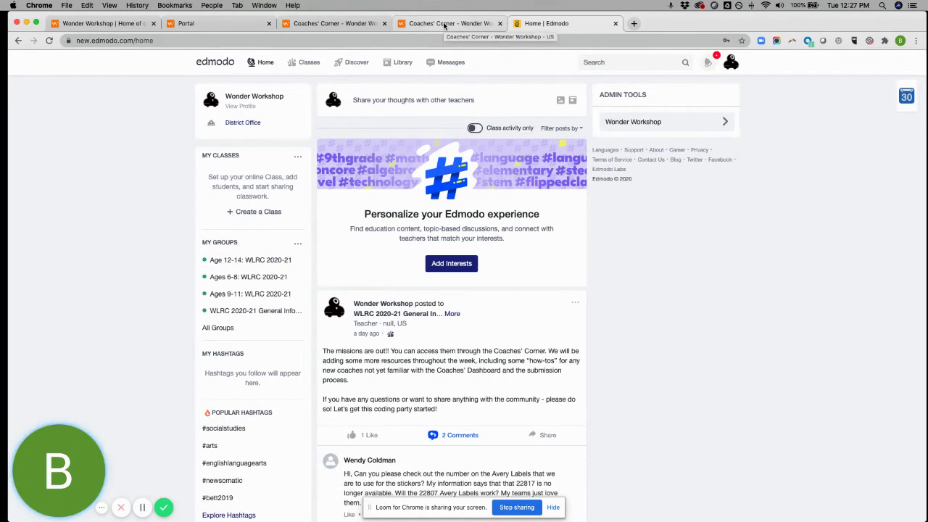
- Back on the portal, open Register New Team and review its age bracket and label options
left_click(420, 24)
left_click(234, 27)
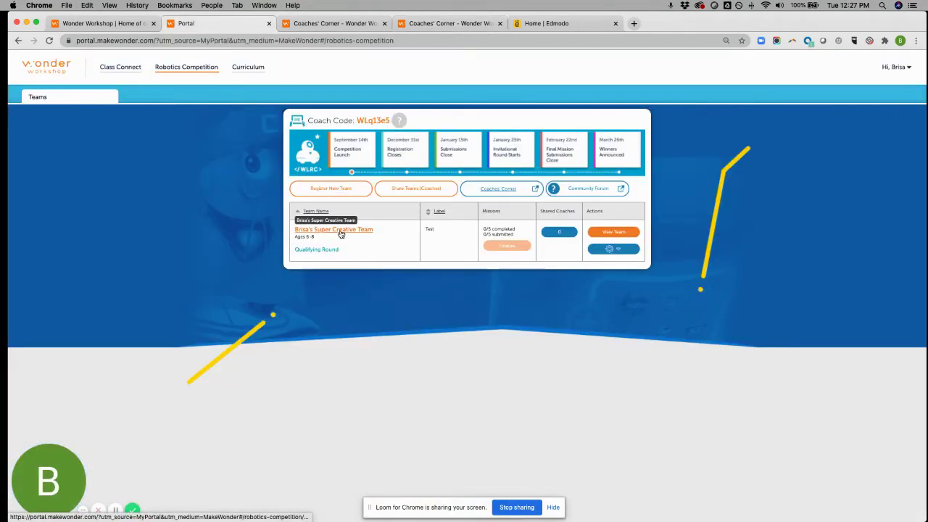
left_click(339, 190)
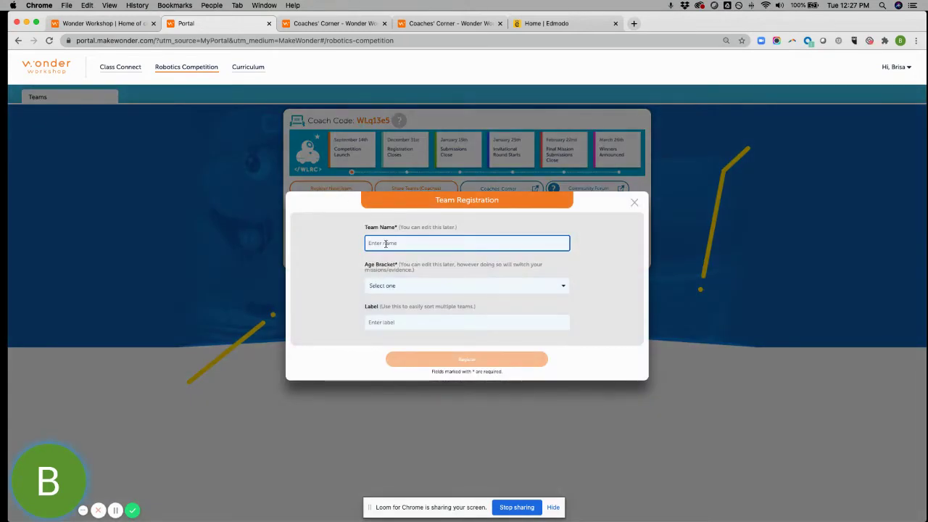
left_click(392, 288)
left_click(371, 316)
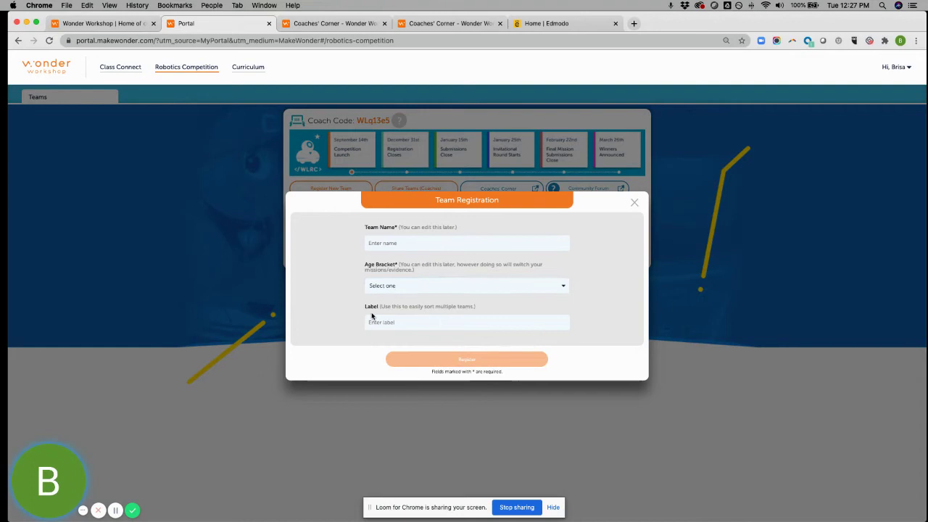
left_click(393, 323)
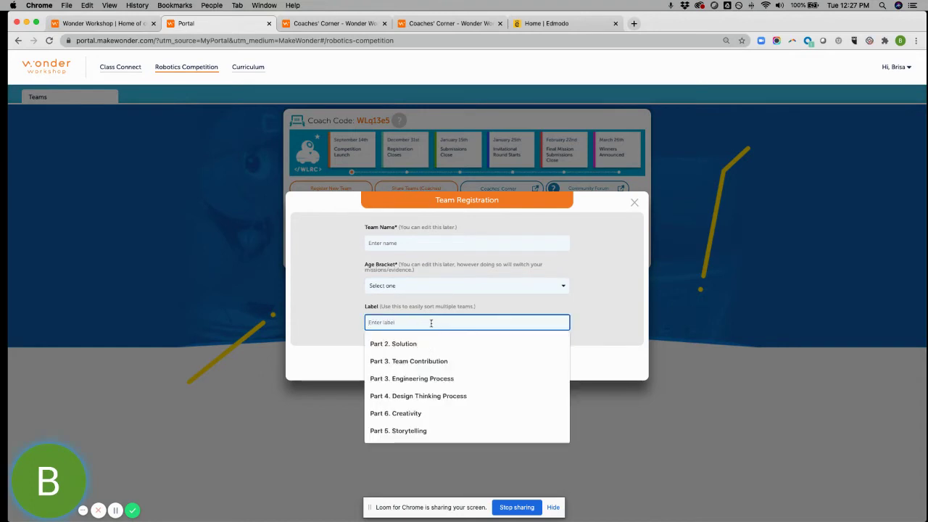
left_click(340, 325)
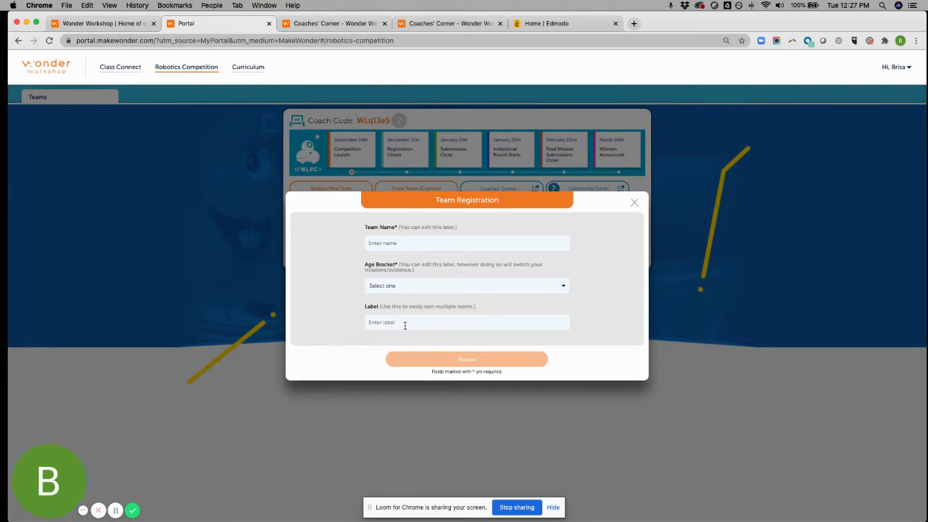
- Close the registration form unsubmitted and open the existing team's page
left_click(634, 205)
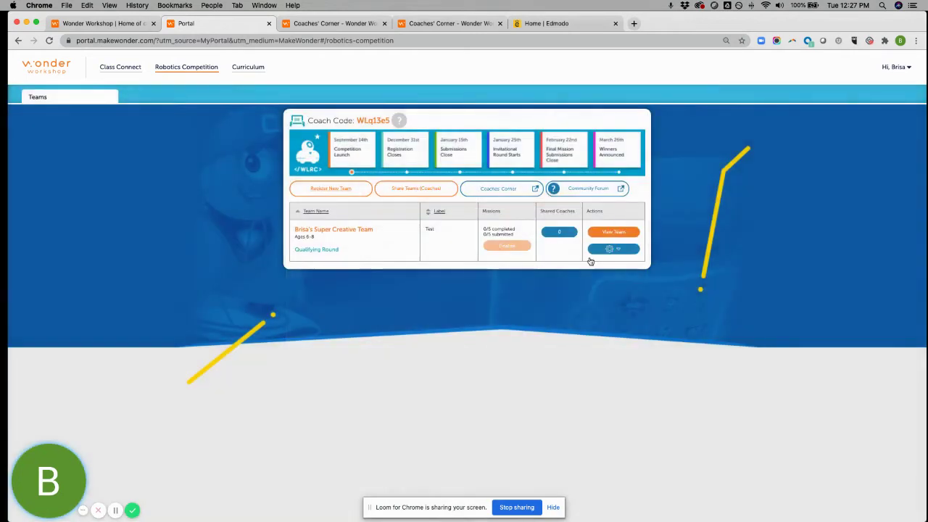
left_click(338, 231)
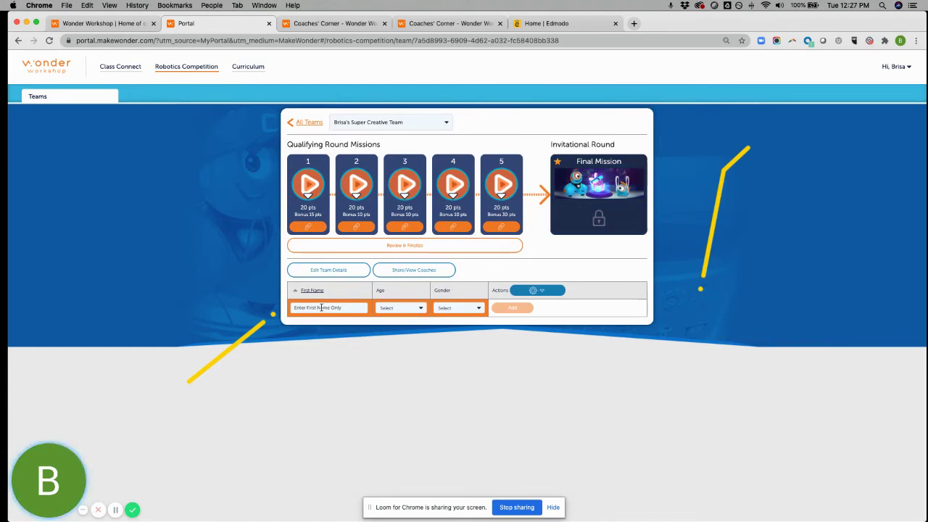
- Add a student with their first name, age 6 and gender Female to the team roster
left_click(321, 307)
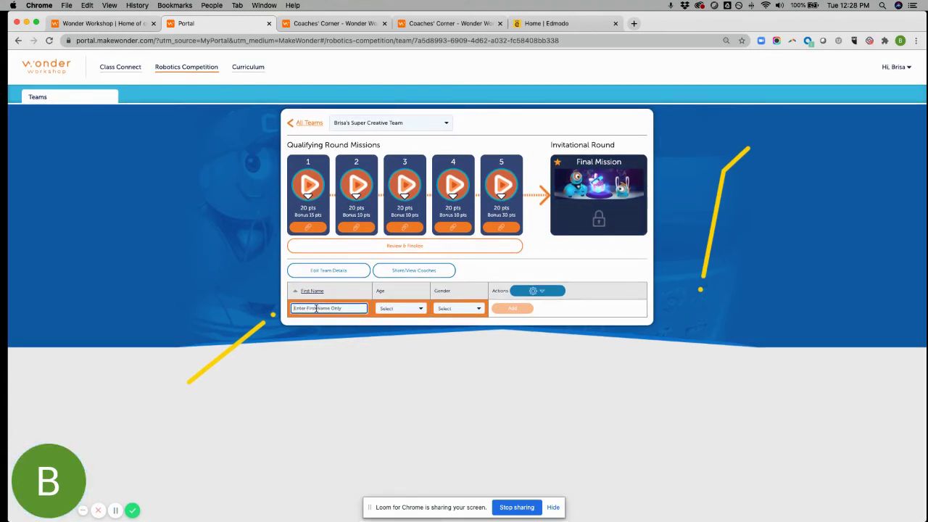
type("Brisa")
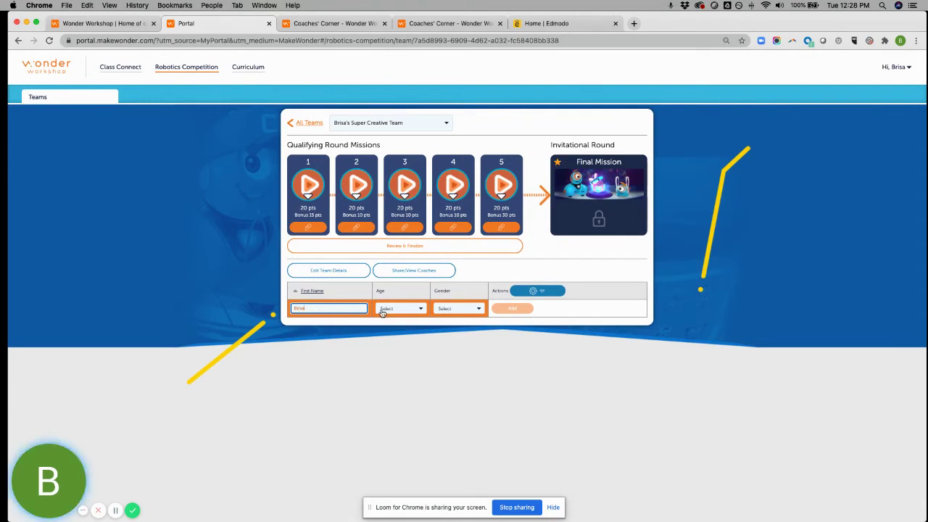
type("B")
type("a")
left_click(410, 311)
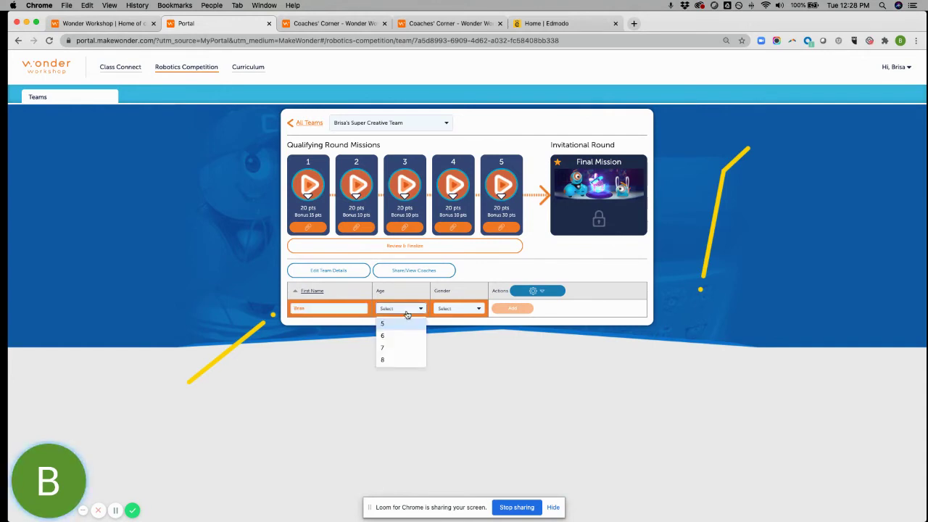
left_click(384, 336)
left_click(472, 310)
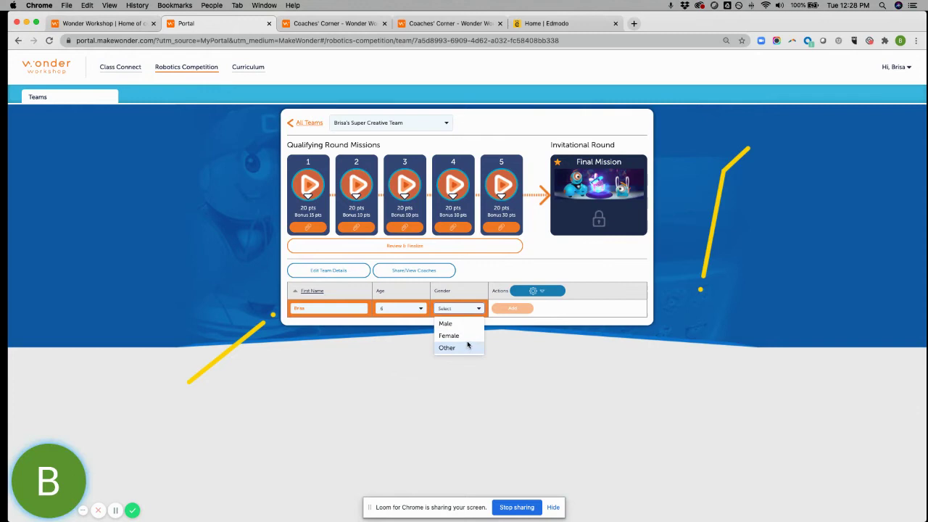
left_click(467, 335)
left_click(521, 310)
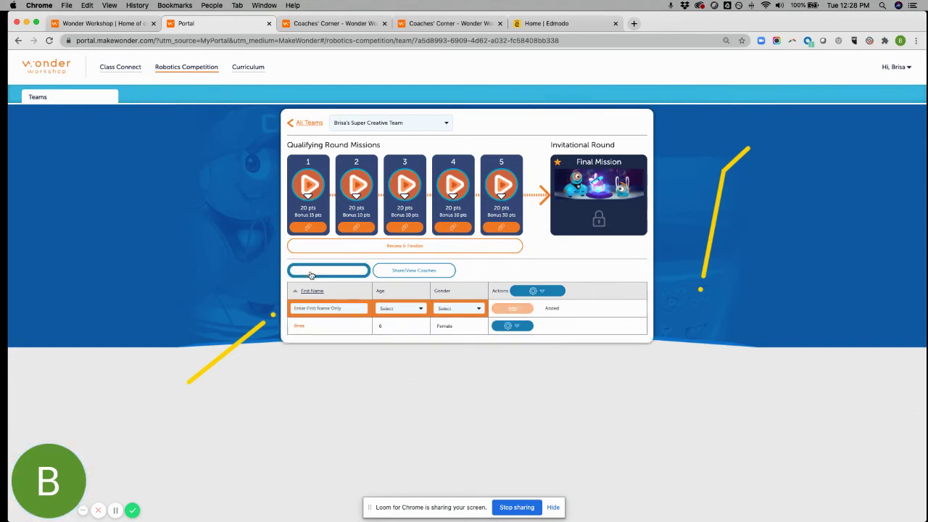
- Open Mission 1's evidence-submission page for the team and scroll through its items
left_click(303, 229)
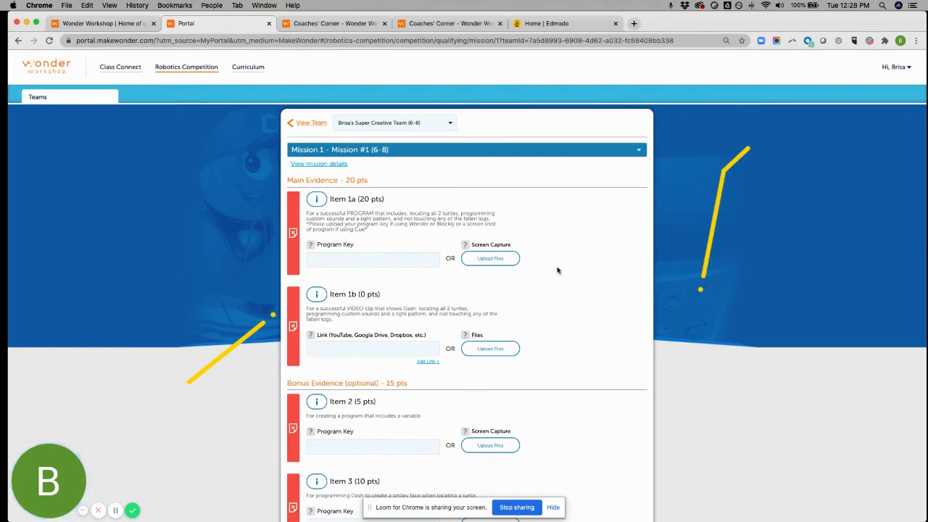
scroll(557, 261, "down", 2)
scroll(557, 270, "up", 2)
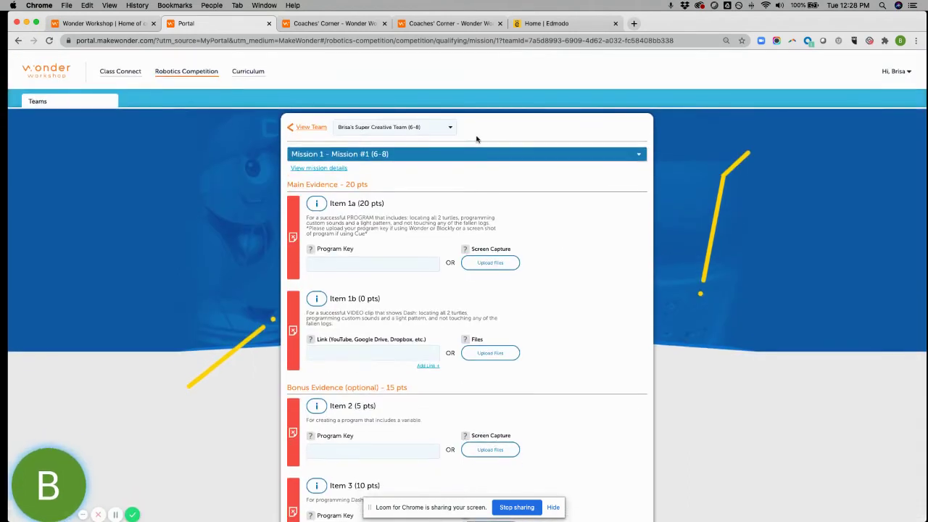
- Check the team and mission dropdowns, keeping the same team and Mission 1 selected
left_click(449, 127)
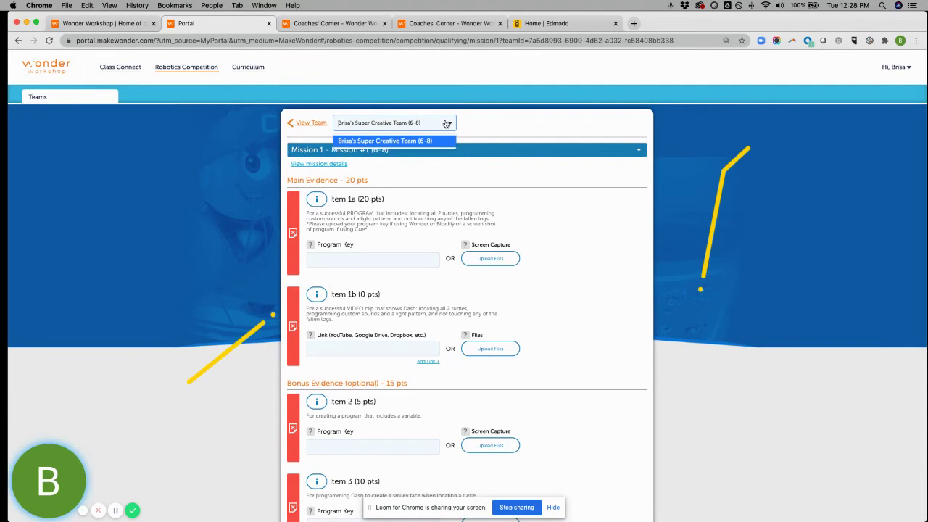
left_click(480, 122)
left_click(617, 147)
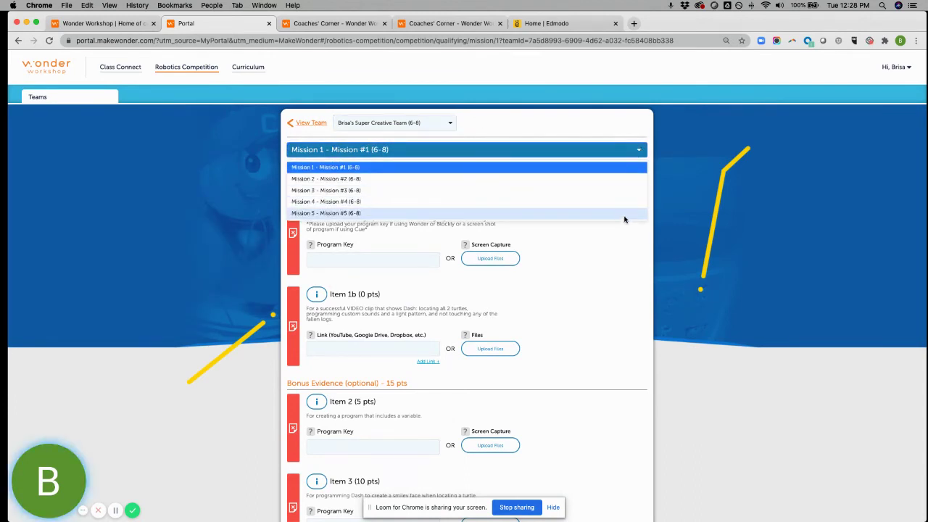
left_click(586, 127)
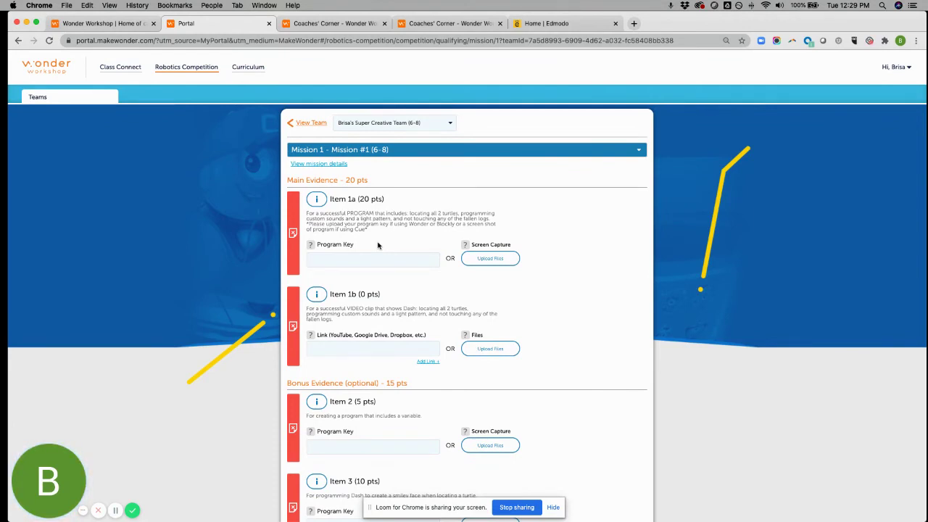
left_click(353, 261)
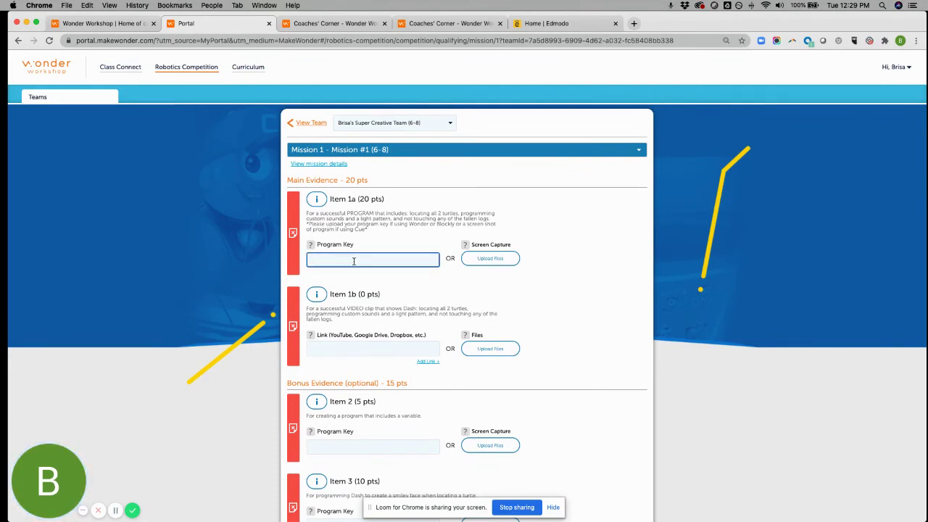
left_click(387, 235)
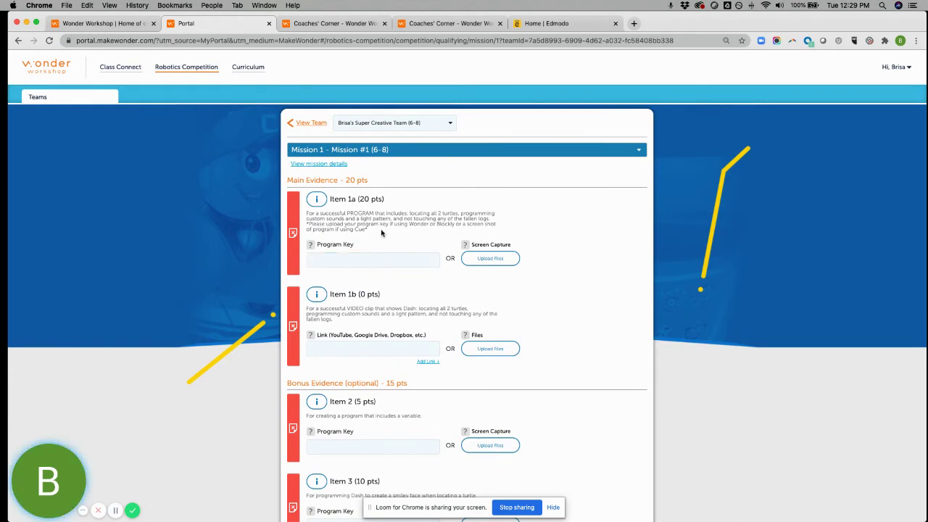
left_click(498, 260)
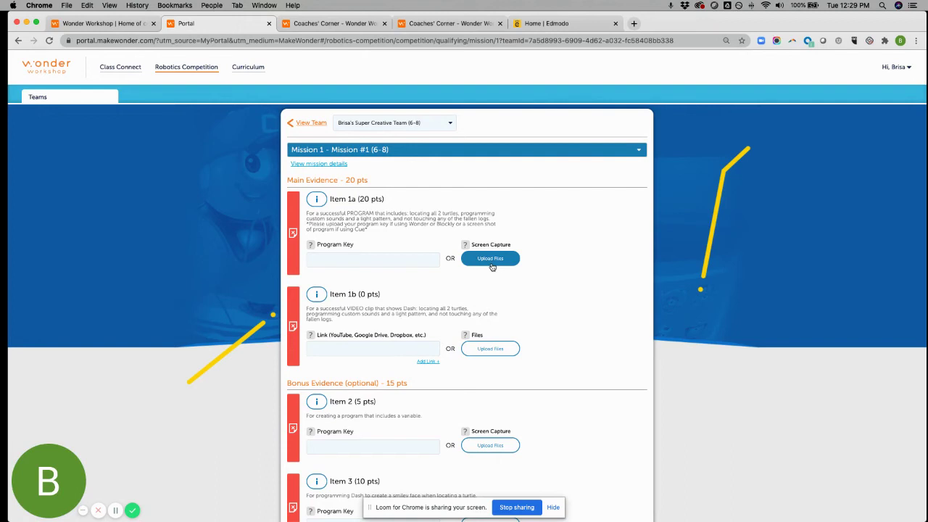
scroll(440, 289, "down", 2)
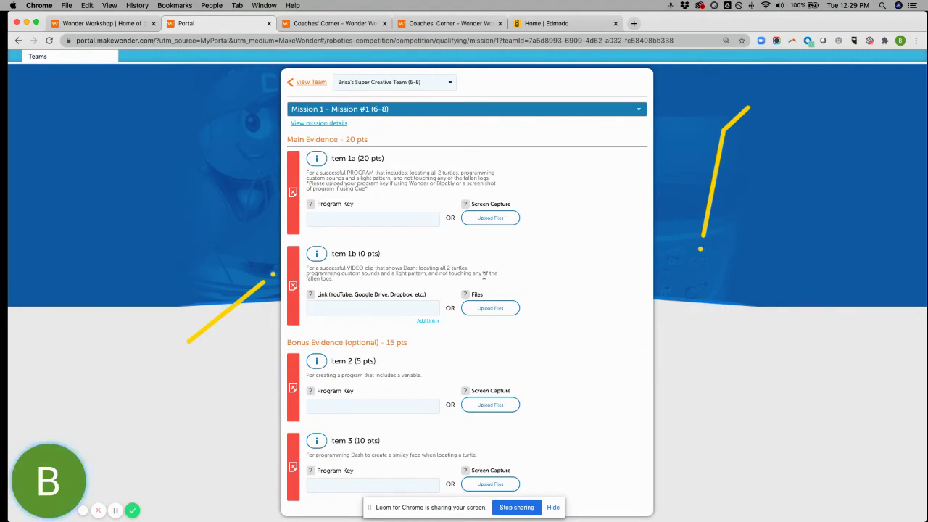
left_click(342, 307)
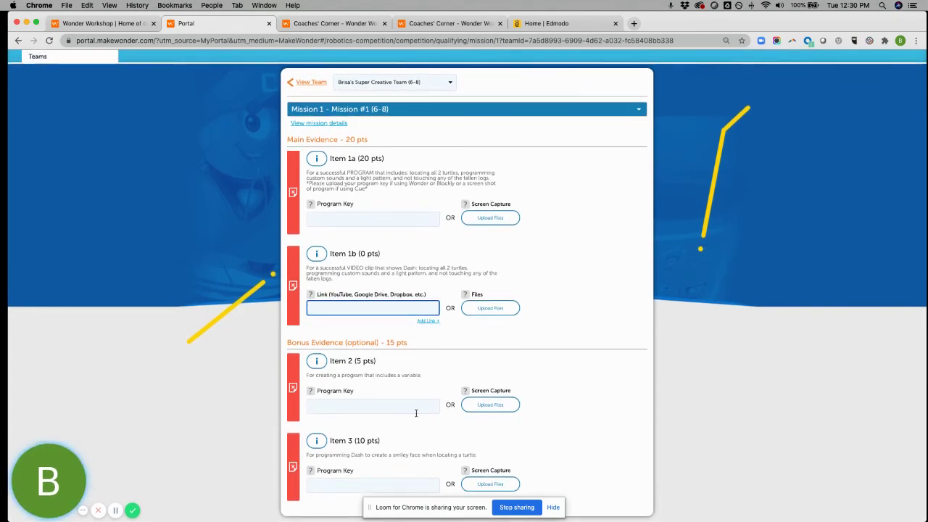
left_click(401, 395)
left_click(319, 405)
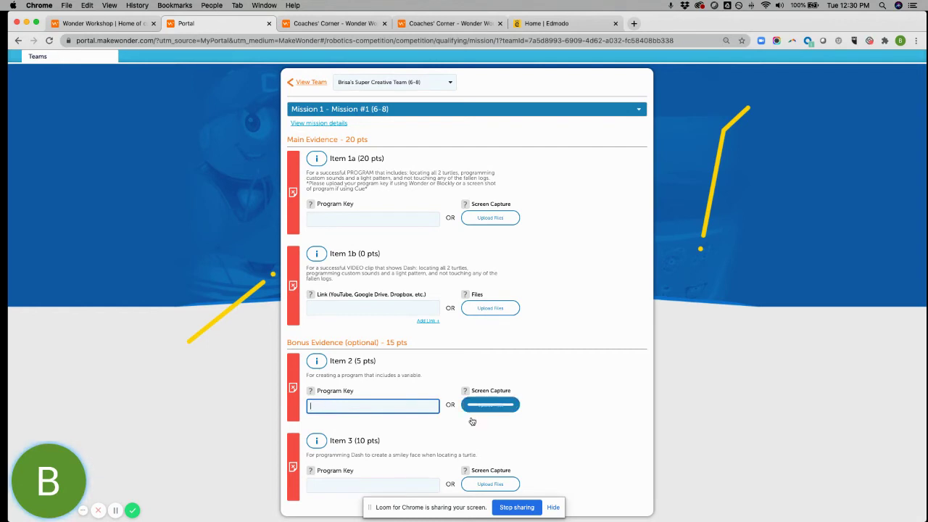
left_click(548, 293)
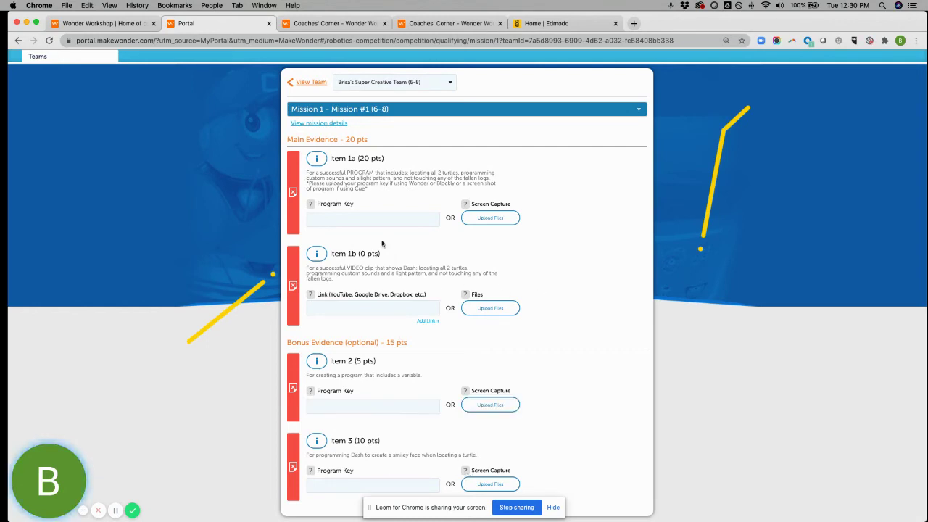
left_click_drag(385, 158, 329, 158)
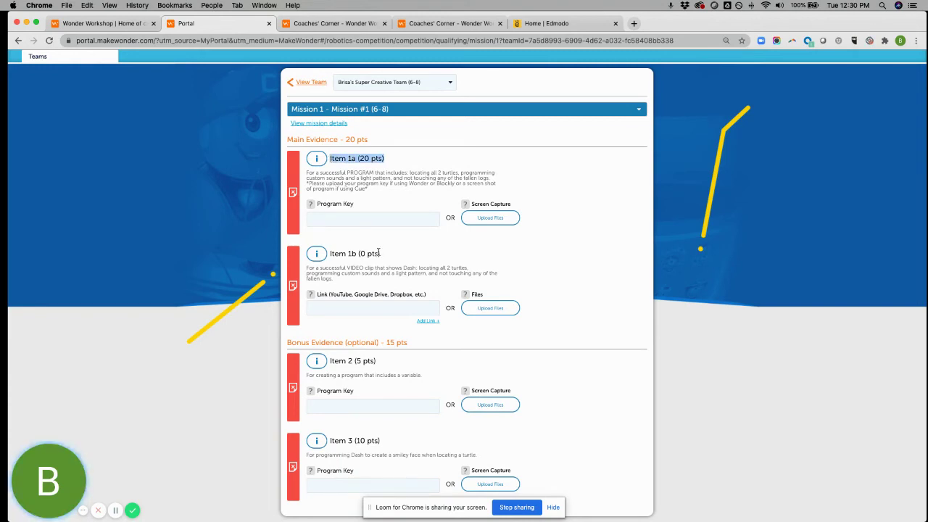
left_click_drag(380, 253, 330, 253)
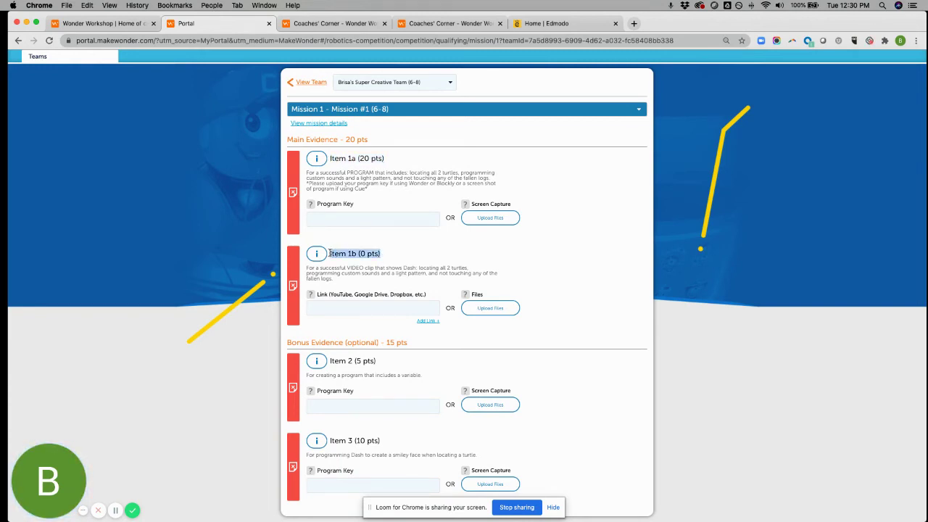
left_click(393, 251)
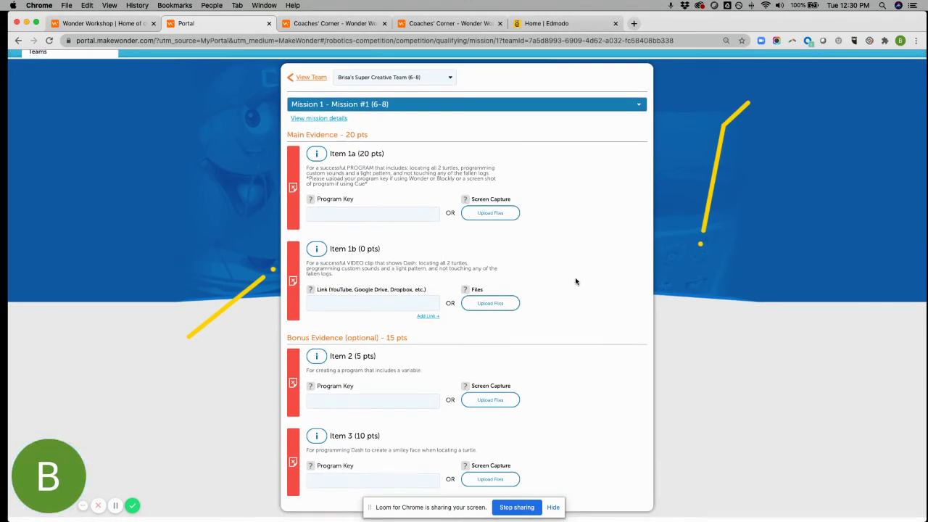
- From View Team, set Mission 1's status to In progress and reopen its evidence page
left_click(312, 83)
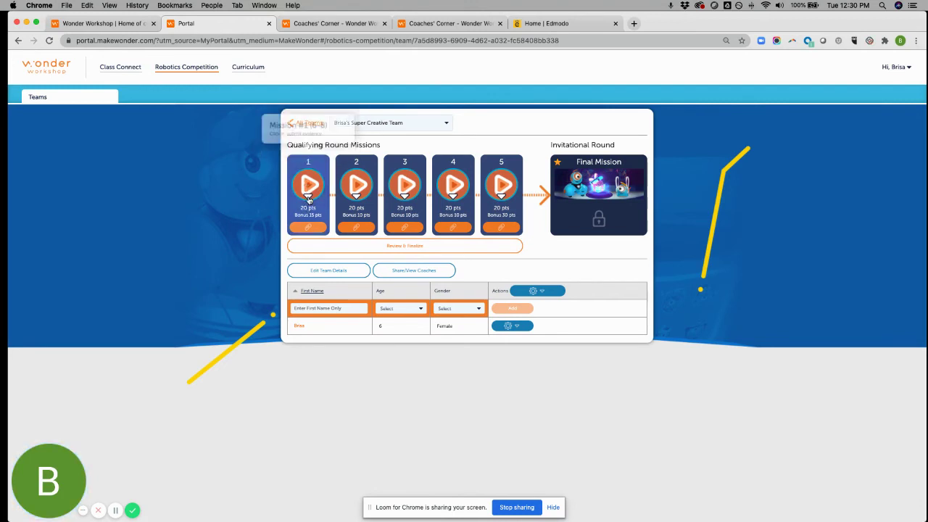
left_click(309, 195)
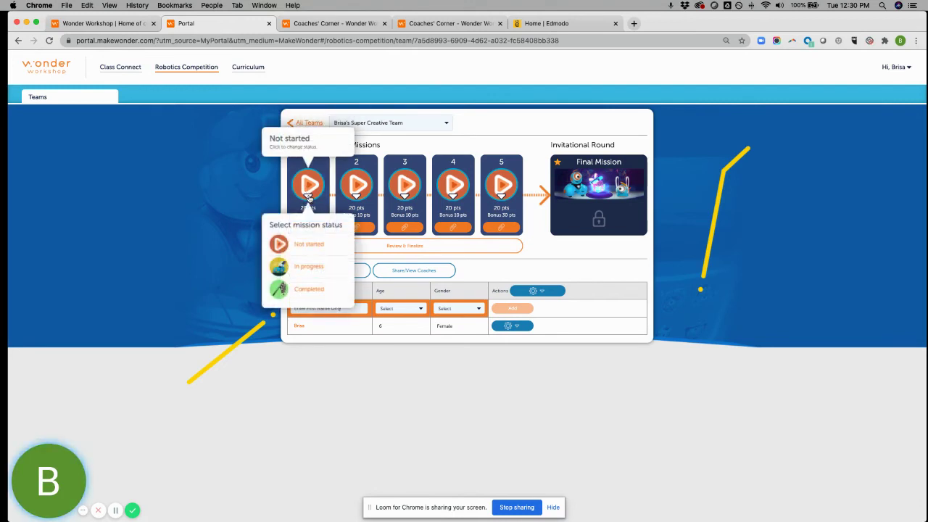
left_click(310, 268)
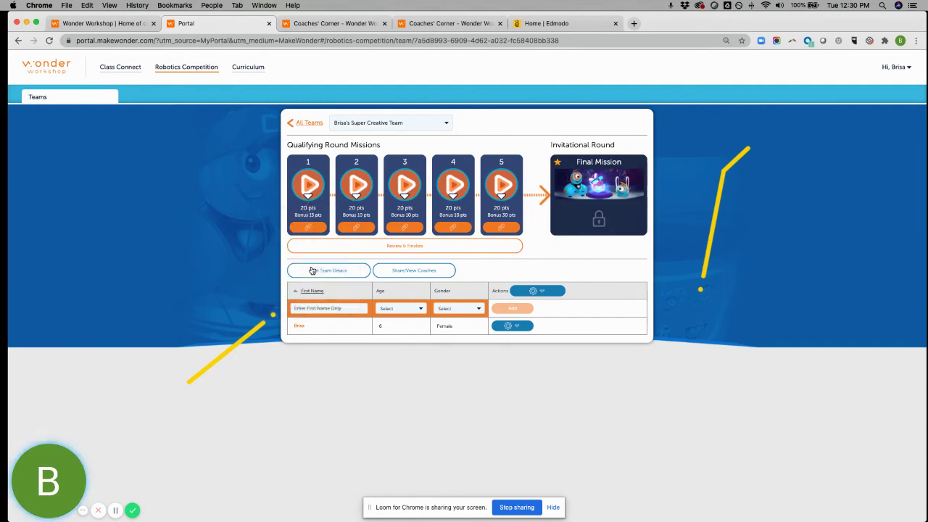
left_click(306, 228)
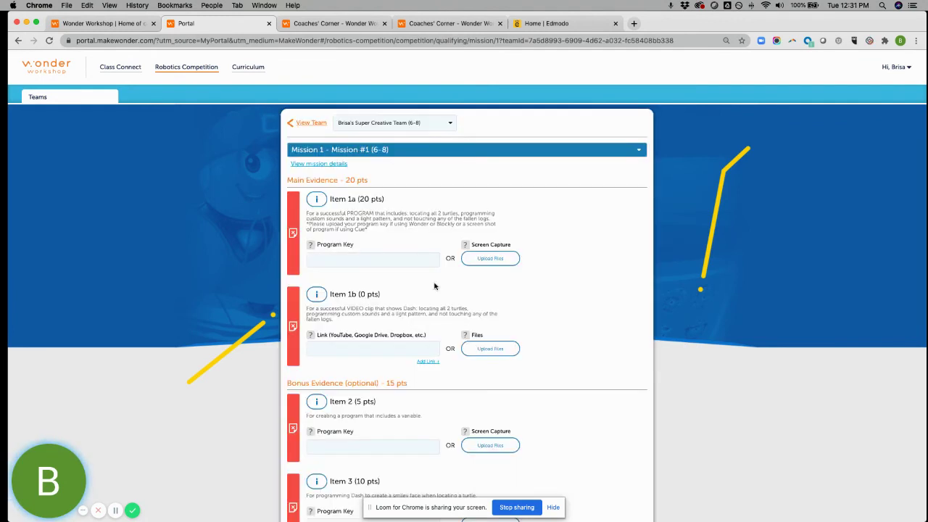
- Scroll through the Mission 1 evidence page, then go back to the team page
scroll(490, 353, "down", 1)
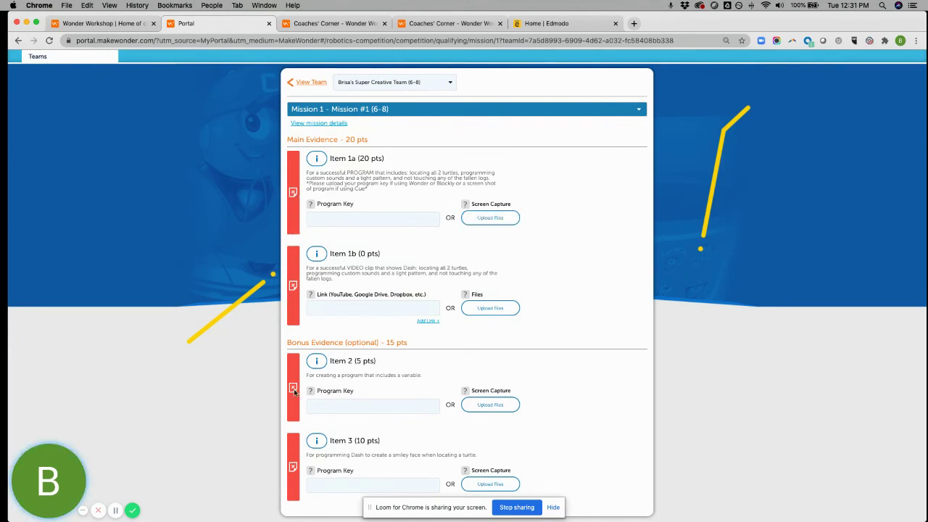
scroll(353, 238, "up", 1)
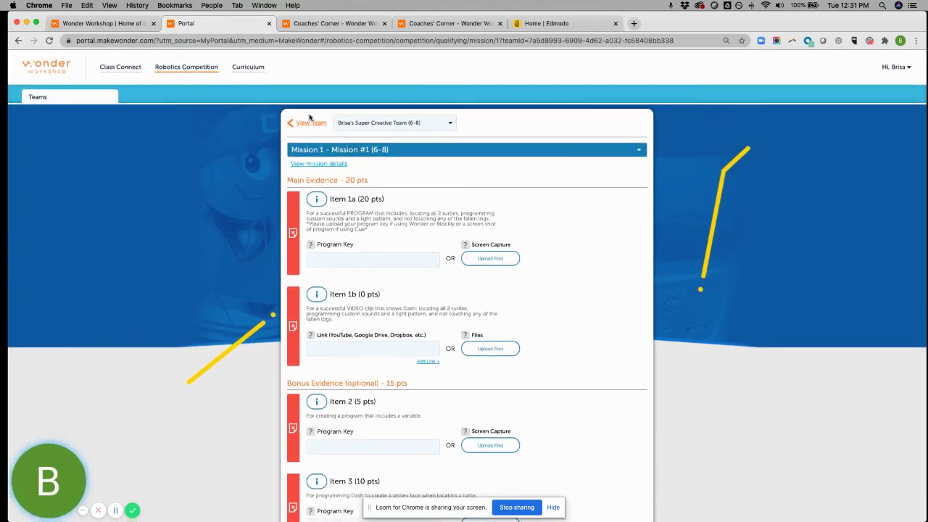
left_click(307, 125)
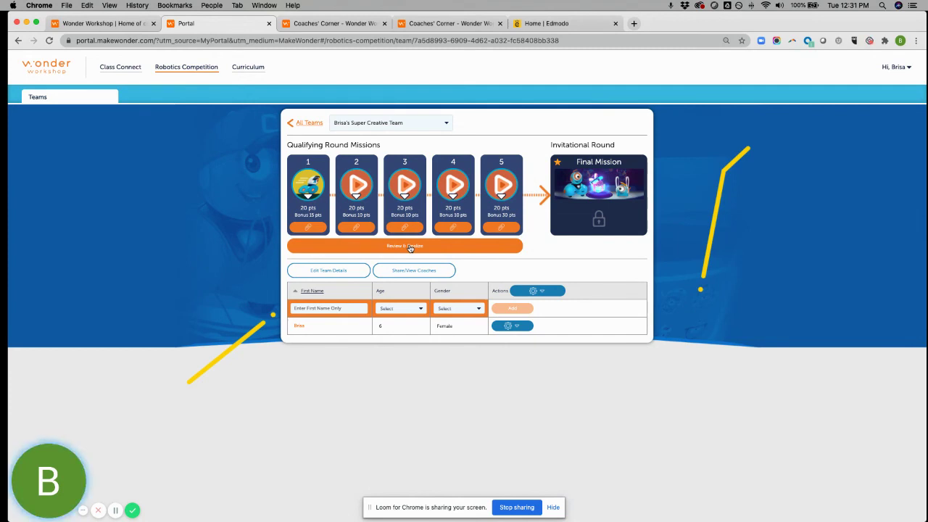
- Try Review & Finalize twice, then return to the All Teams list
left_click(408, 248)
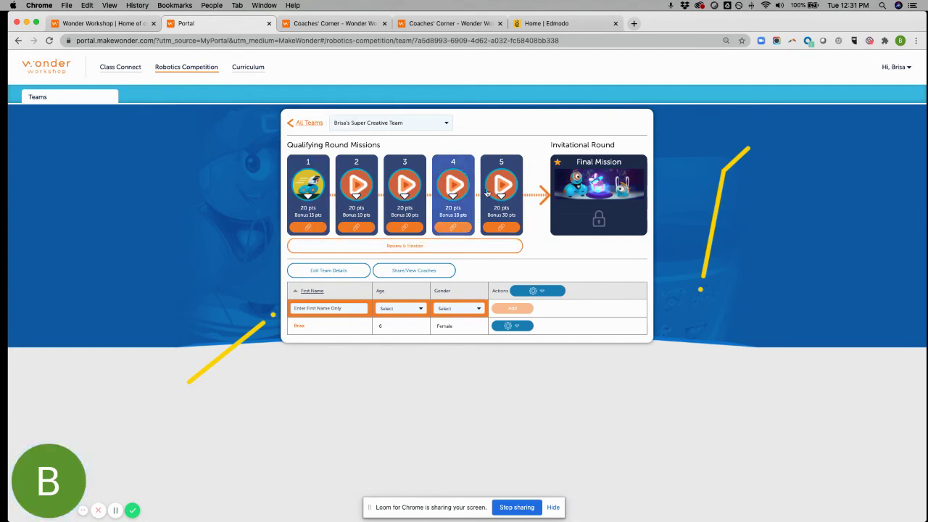
left_click(399, 250)
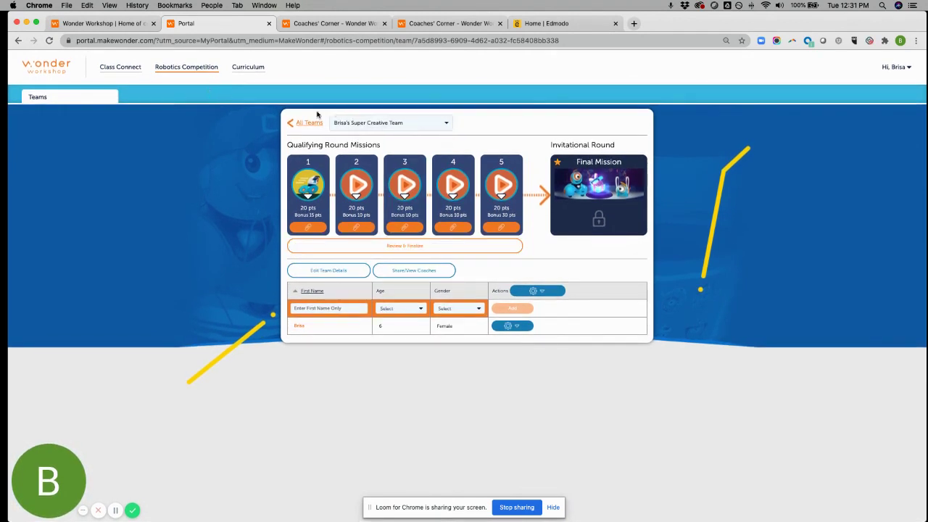
left_click(308, 123)
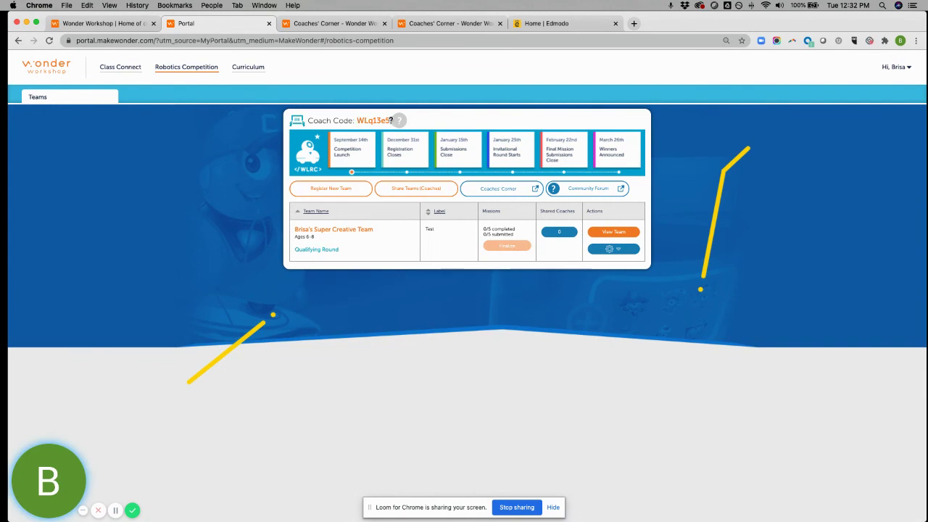
mouse_move(399, 121)
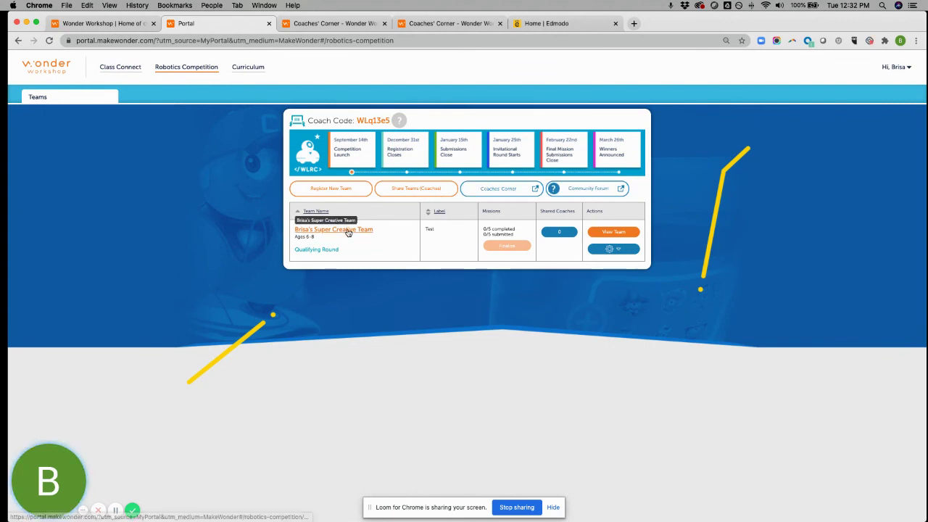
left_click(345, 192)
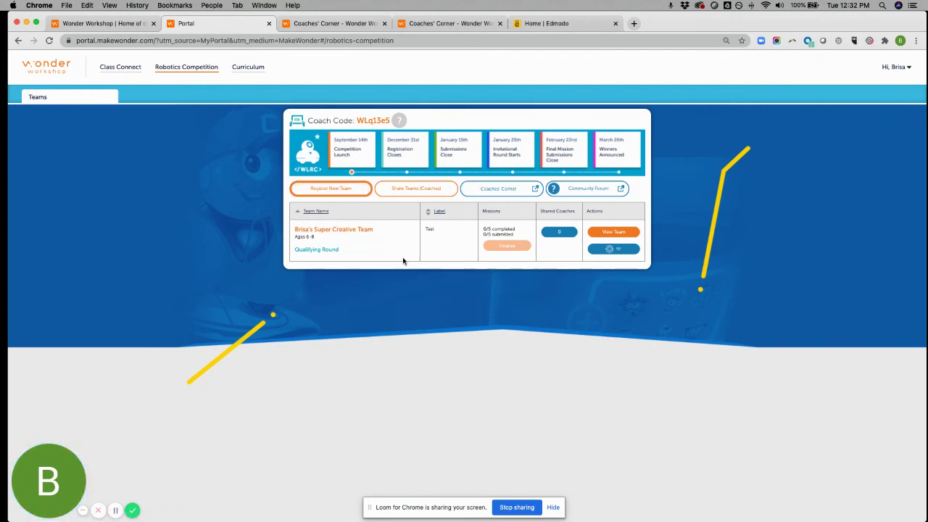